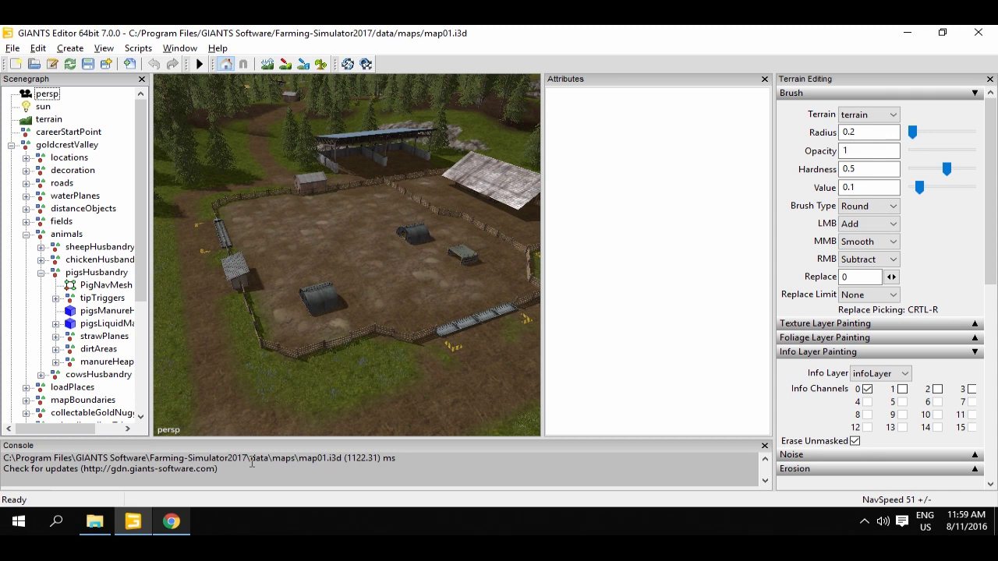
# Turn on the Navigation Meshes overlay through View > Show.
pyautogui.click(105, 48)
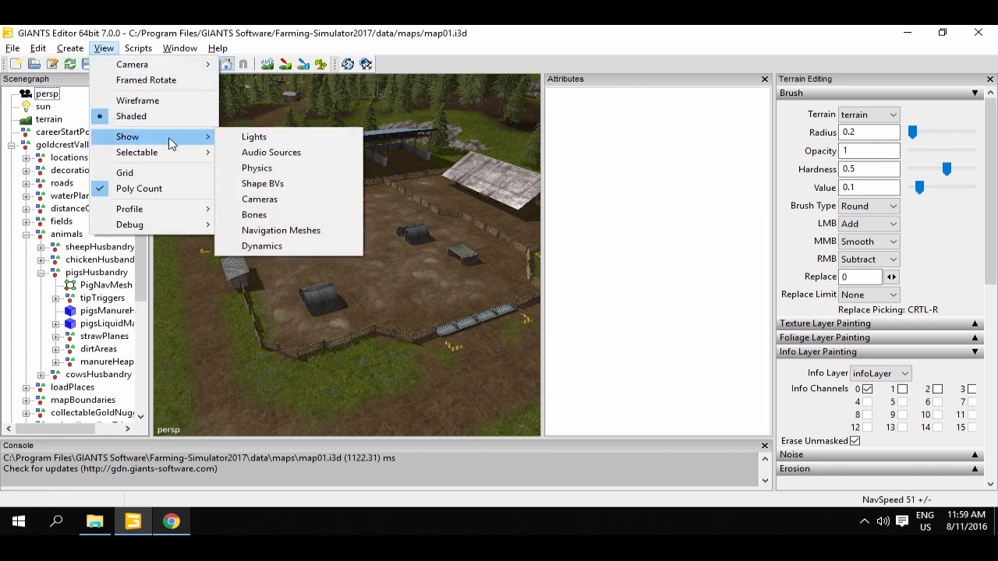
pyautogui.moveTo(129, 137)
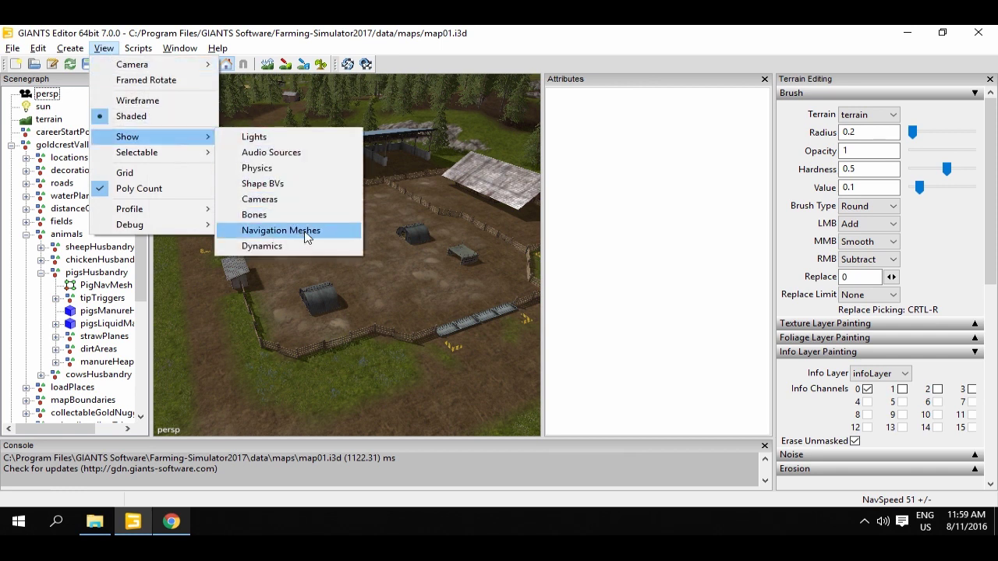
pyautogui.click(306, 237)
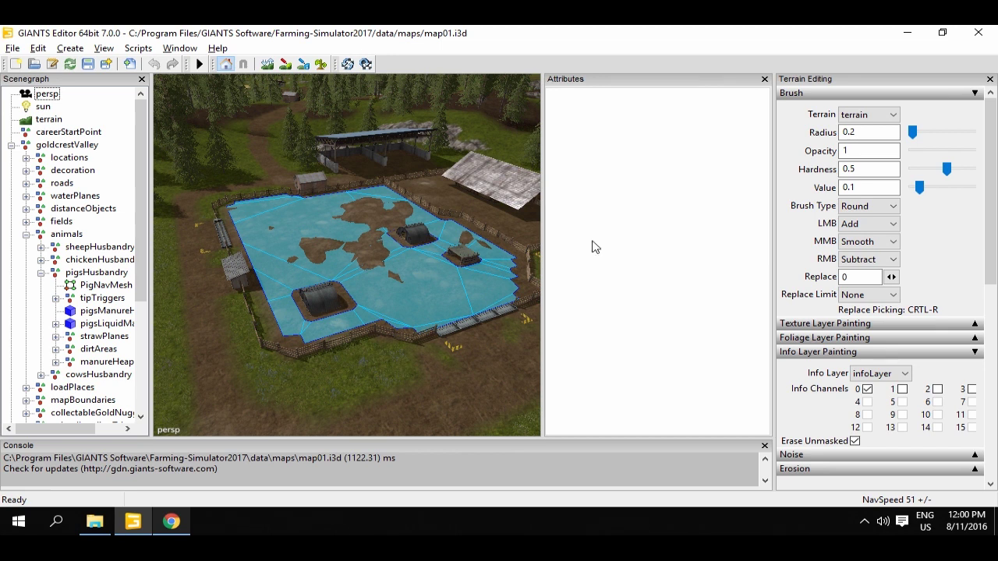
# Switch info-layer painting from channel 0 to channel 3 only and enter terrain info-layer paint mode.
pyautogui.click(867, 390)
pyautogui.click(971, 390)
pyautogui.click(303, 66)
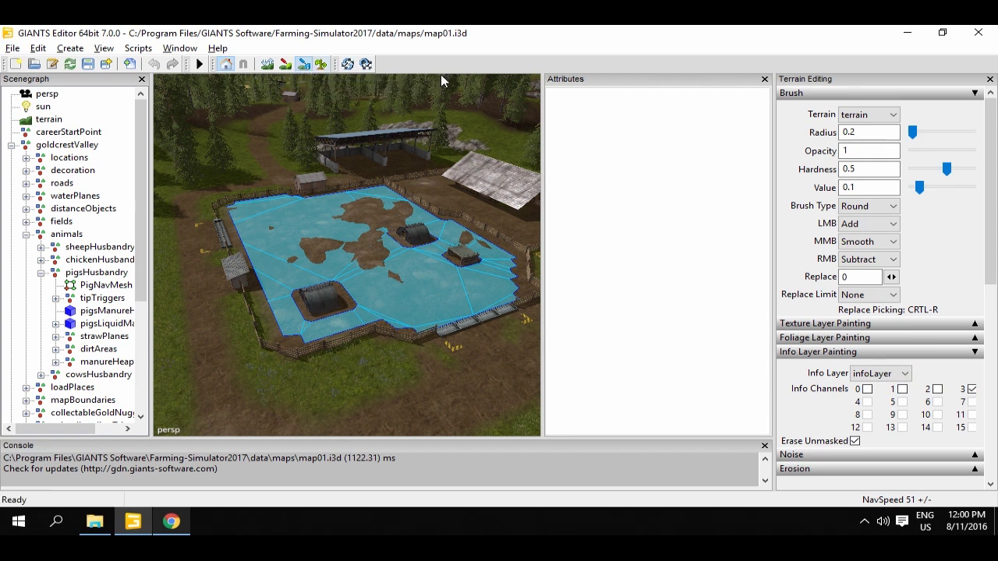
pyautogui.click(102, 50)
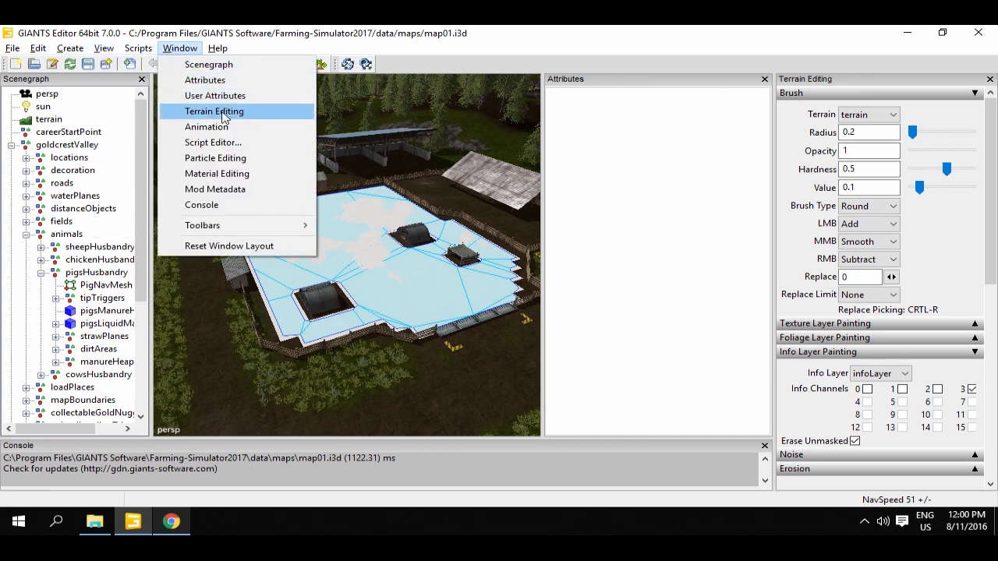
pyautogui.click(894, 366)
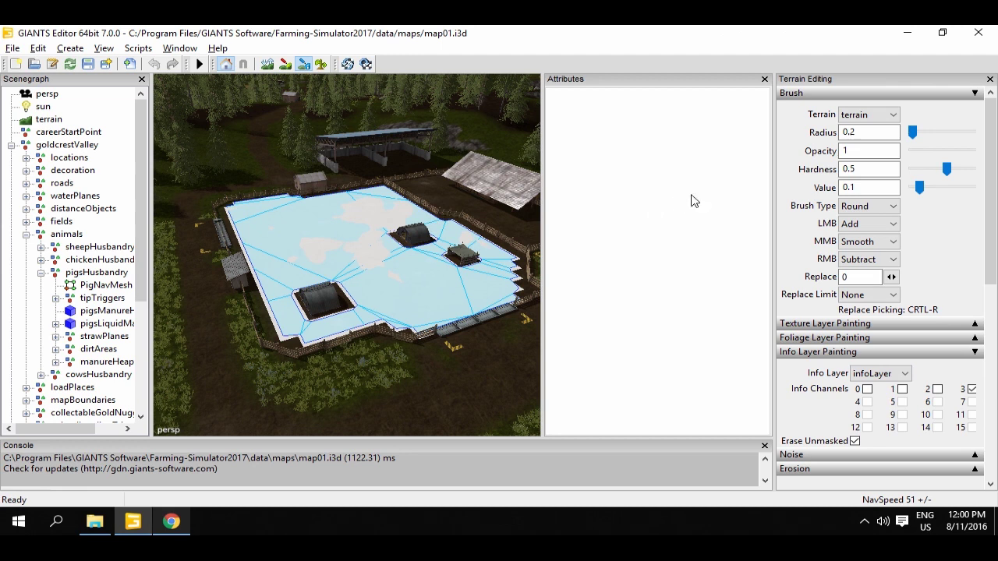
# Set the brush radius to 2 and paint channel 3 along the upper fence.
pyautogui.doubleClick(864, 133)
pyautogui.write('2')
pyautogui.press('Return')
pyautogui.moveTo(404, 203)
pyautogui.mouseDown()
pyautogui.moveTo(417, 191)
pyautogui.moveTo(408, 218)
pyautogui.mouseUp()
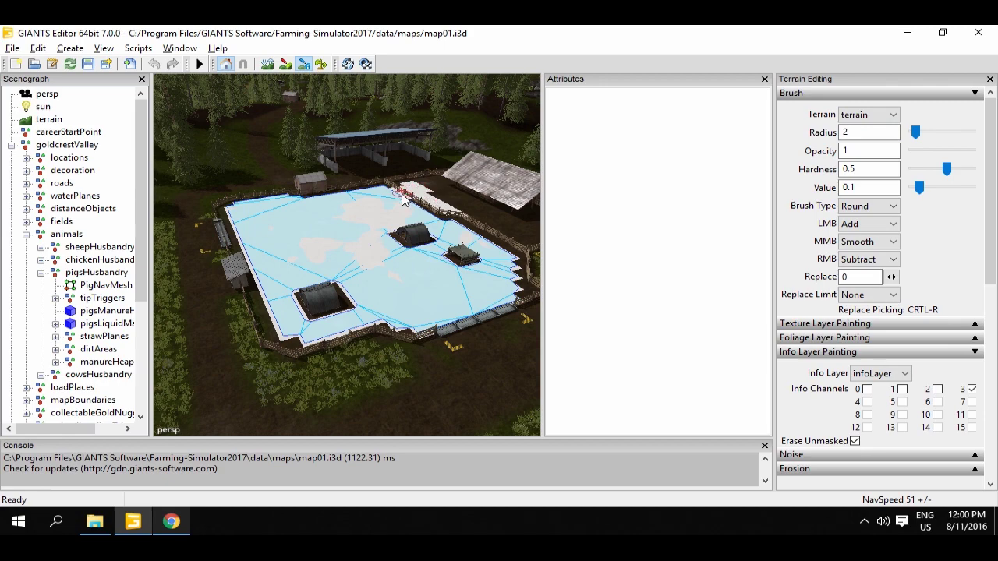
# Zoom in and extend the painted info-layer patch beside the fence.
pyautogui.scroll(-2, 407, 218)
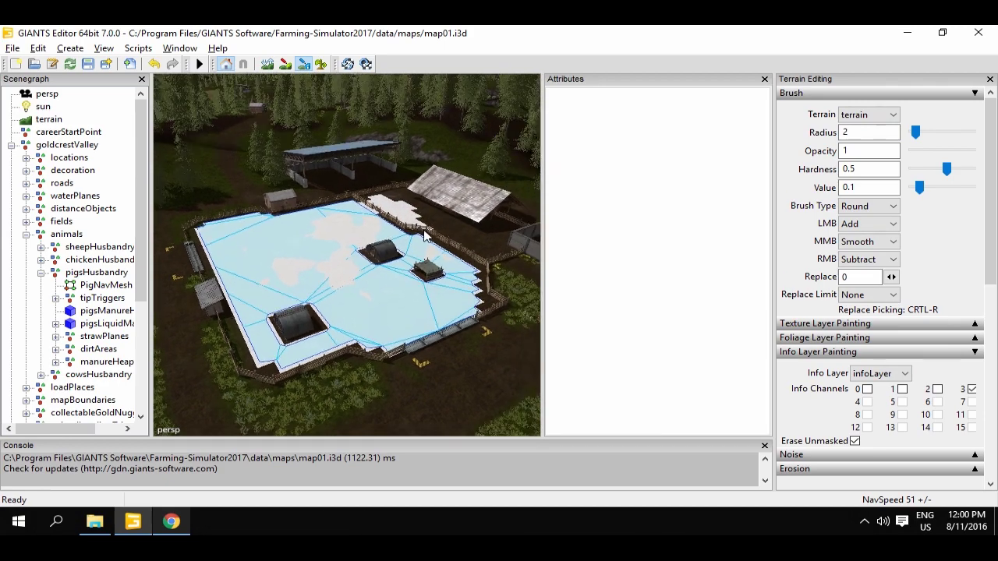
pyautogui.scroll(-2, 404, 249)
pyautogui.scroll(-2, 402, 265)
pyautogui.scroll(-2, 396, 265)
pyautogui.scroll(-2, 396, 265)
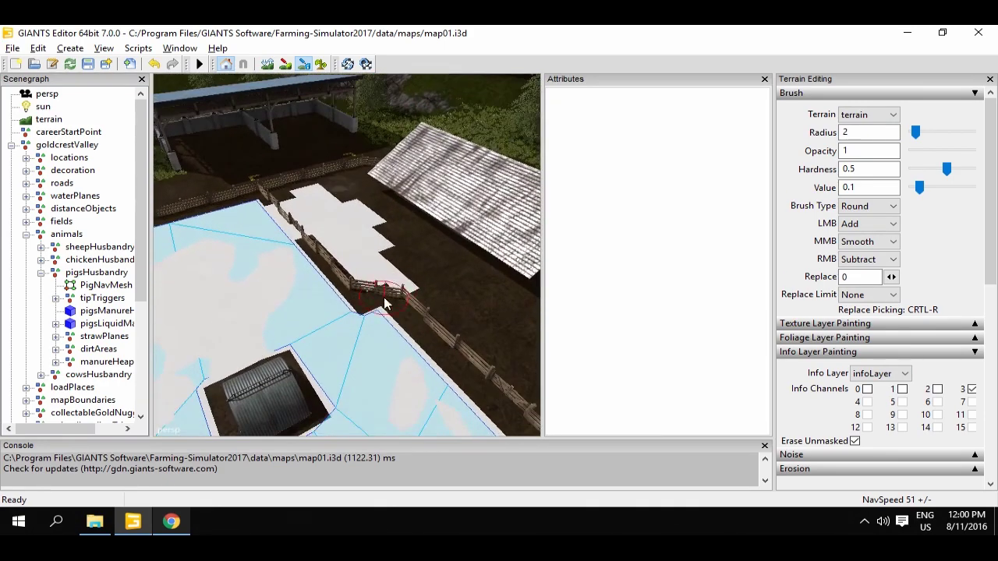
pyautogui.click(327, 293)
pyautogui.moveTo(374, 290)
pyautogui.mouseDown()
pyautogui.moveTo(334, 207)
pyautogui.moveTo(338, 189)
pyautogui.moveTo(401, 226)
pyautogui.moveTo(347, 194)
pyautogui.mouseUp()
# Switch to the select tool and inspect the fence section, pig gate and neighbouring 3 m section.
pyautogui.click(225, 65)
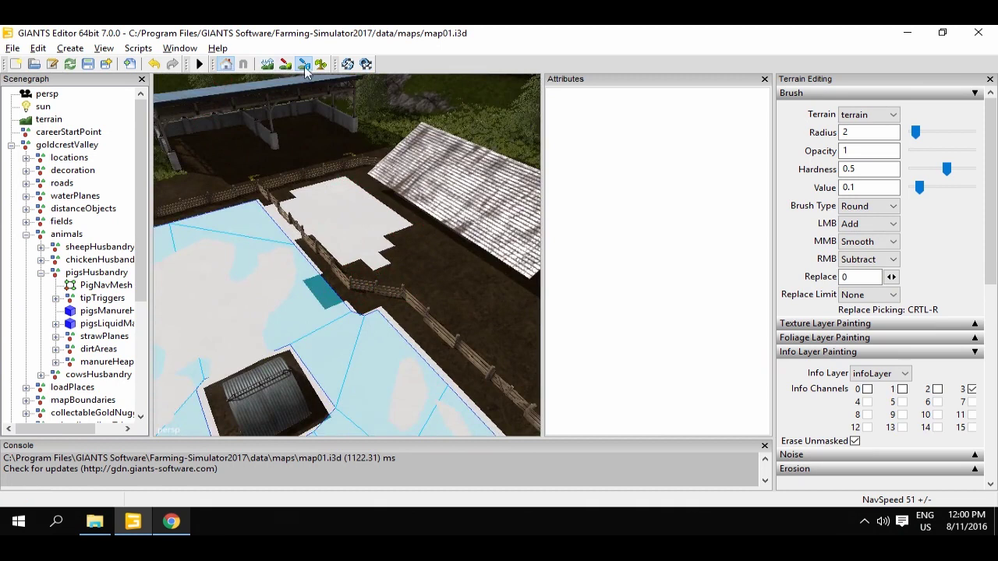
pyautogui.click(290, 222)
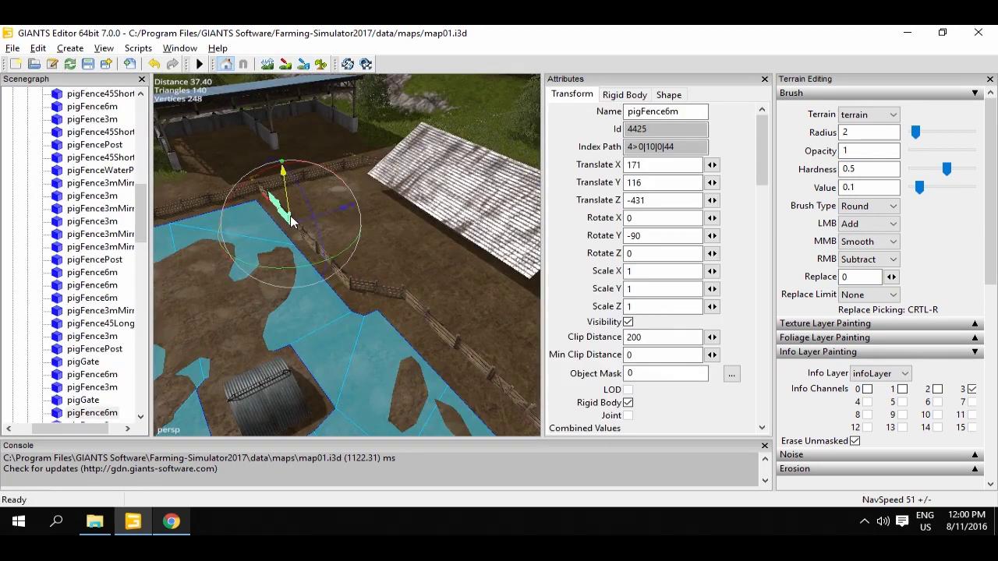
pyautogui.click(300, 227)
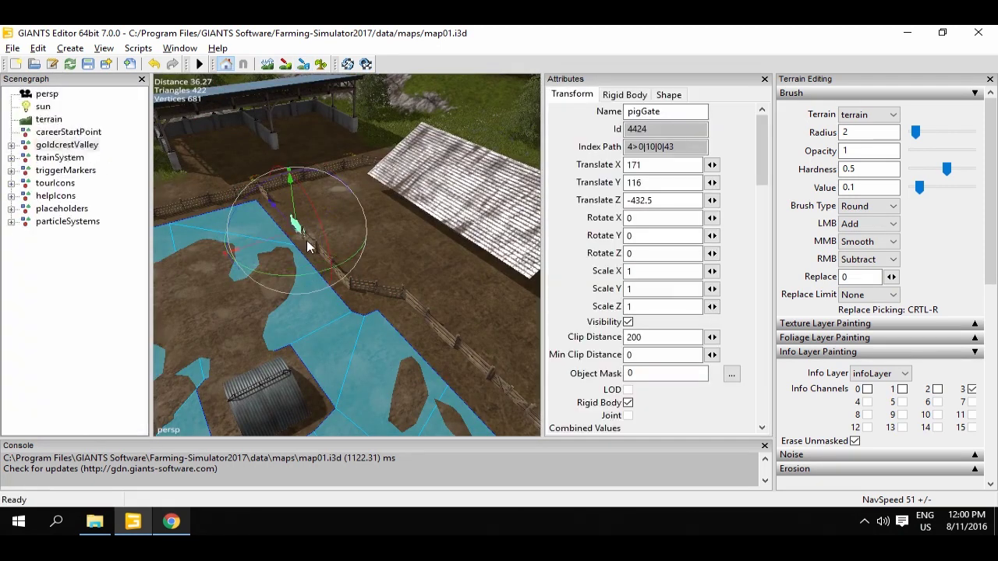
pyautogui.click(307, 239)
# Inspect the right gate board, the fence post and another 3 m fence section.
pyautogui.click(294, 224)
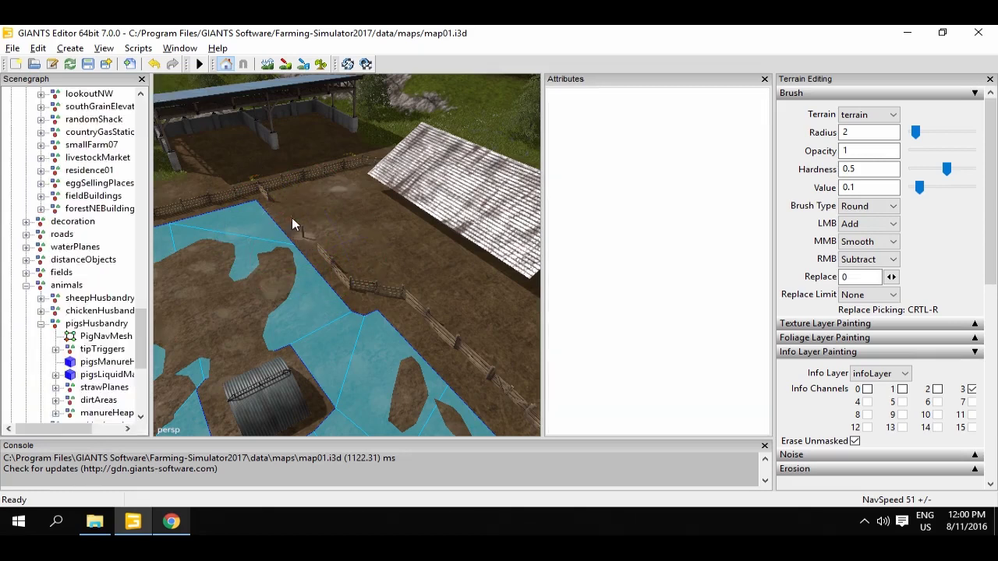
pyautogui.click(292, 224)
pyautogui.click(302, 232)
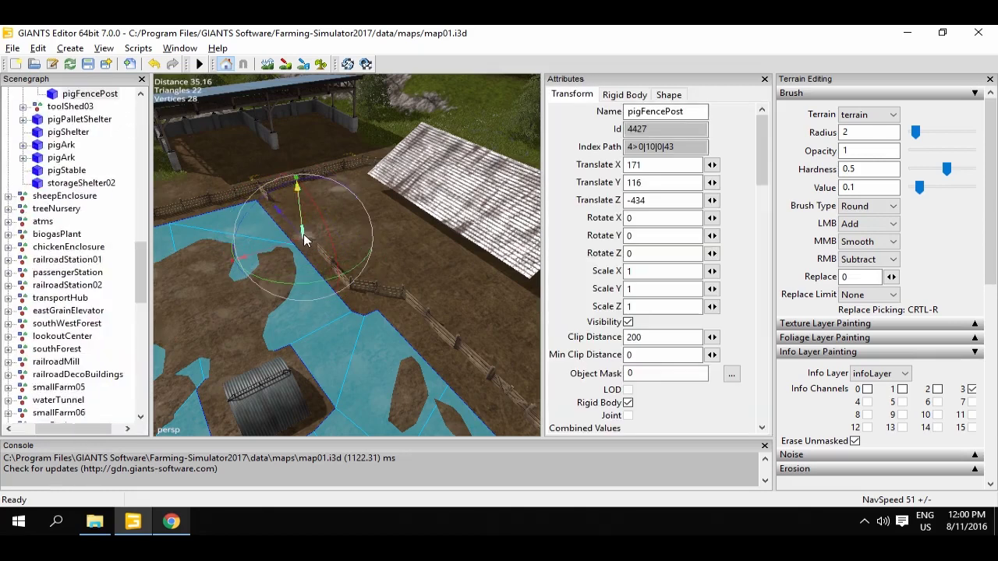
pyautogui.click(265, 202)
pyautogui.click(266, 198)
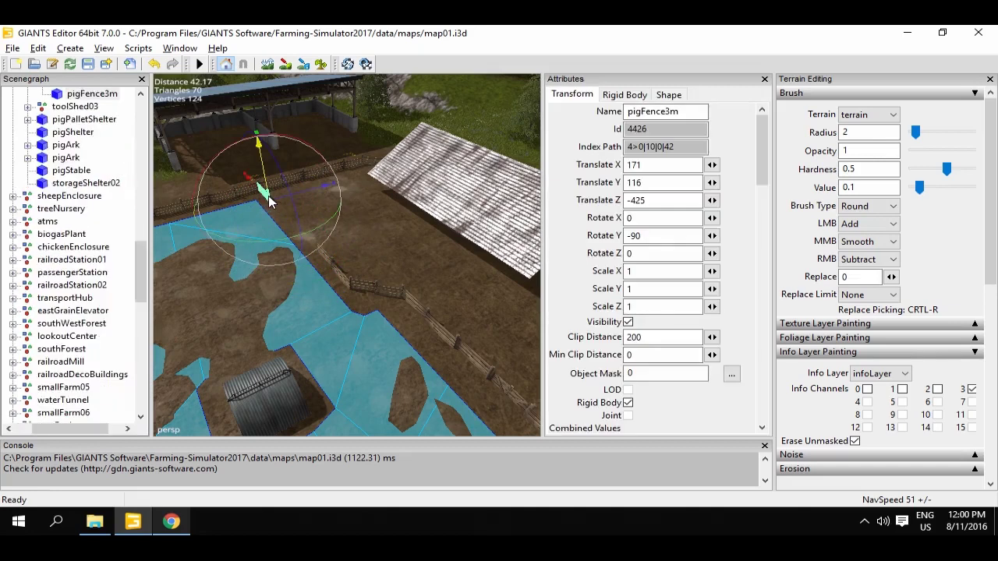
pyautogui.click(295, 229)
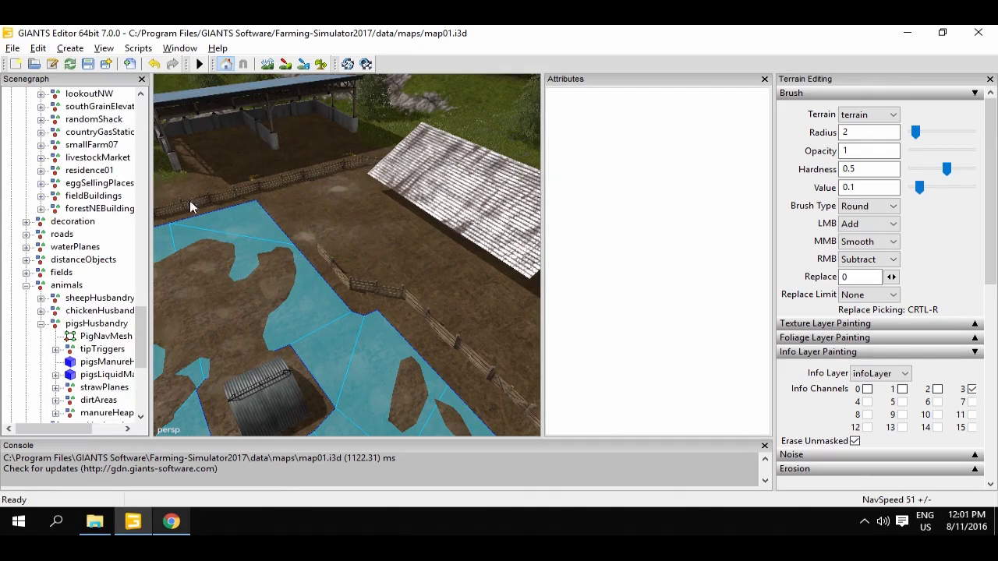
# Select the spruce_stage3 tree's LOD0 mesh and show its Shape properties.
pyautogui.moveTo(267, 173); pyautogui.dragTo(248, 167, button='right')
pyautogui.click(297, 191)
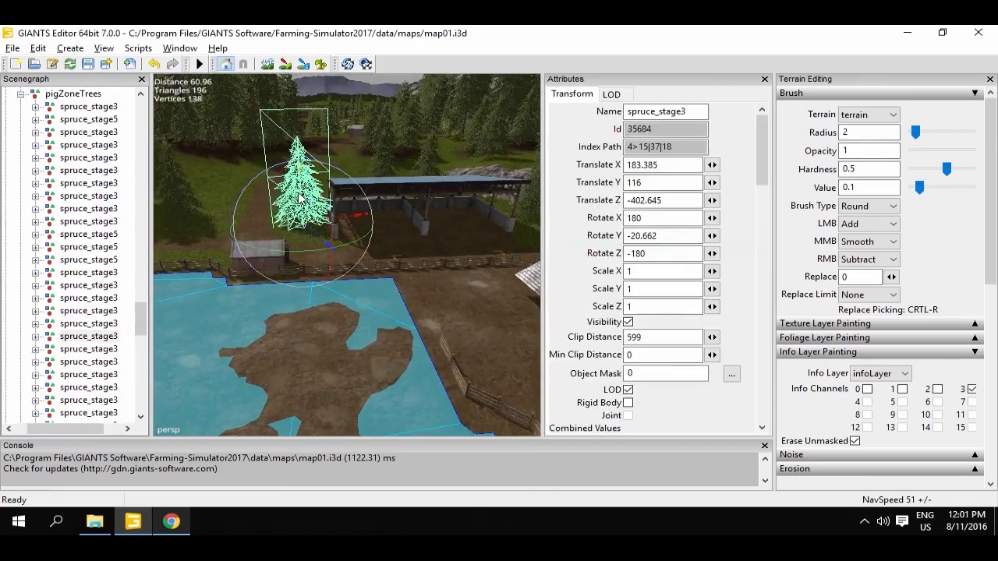
pyautogui.doubleClick(94, 341)
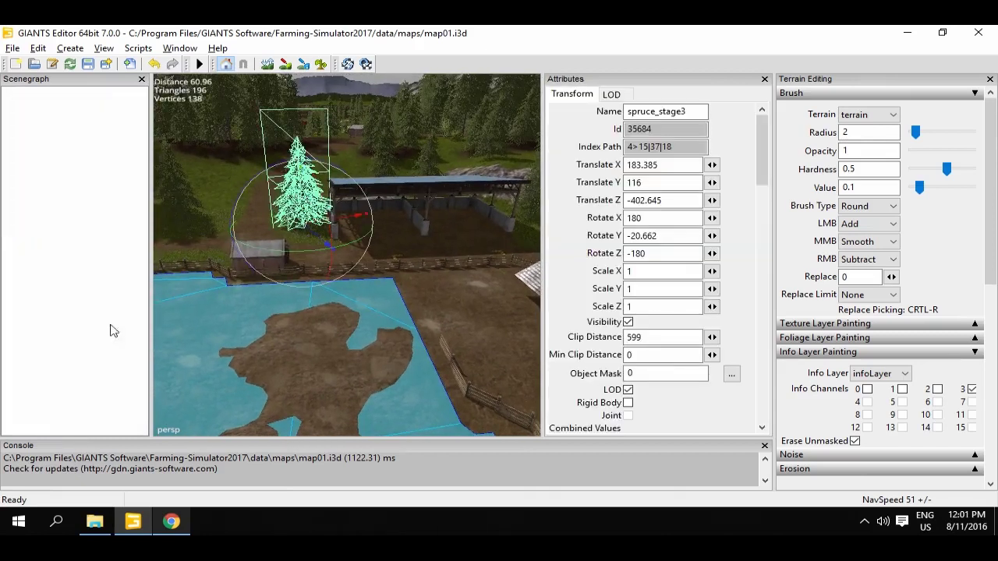
pyautogui.click(476, 316)
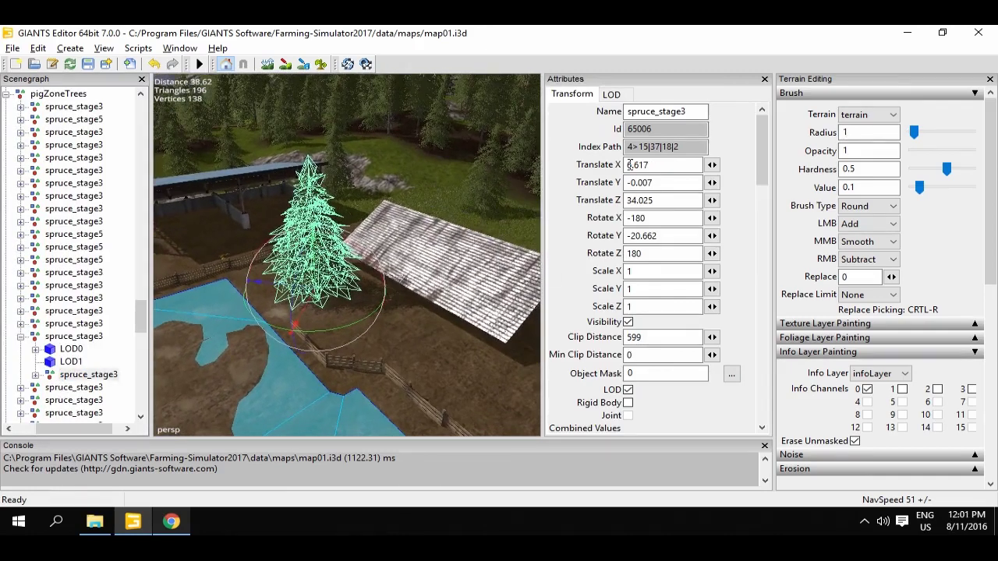
pyautogui.click(35, 374)
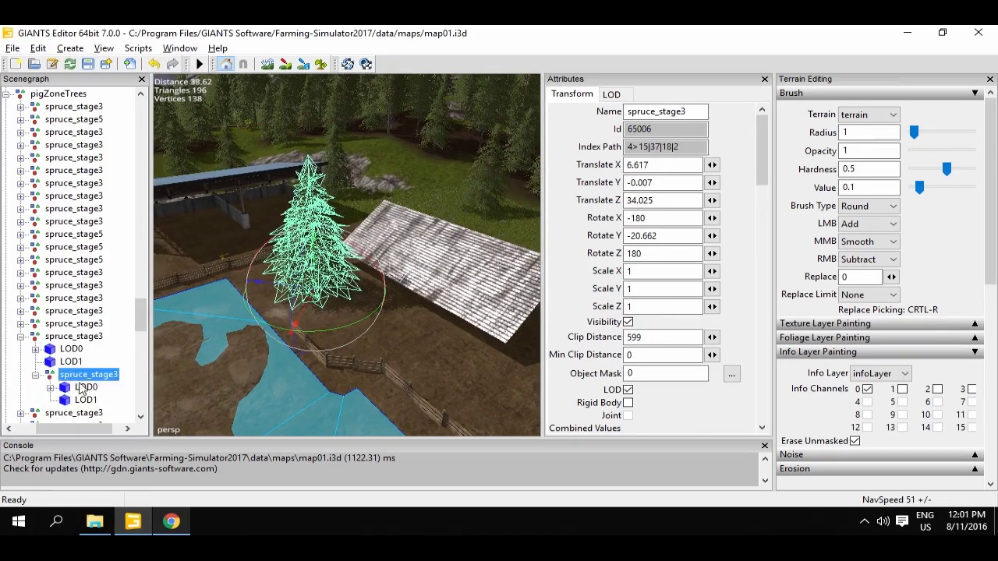
pyautogui.click(86, 388)
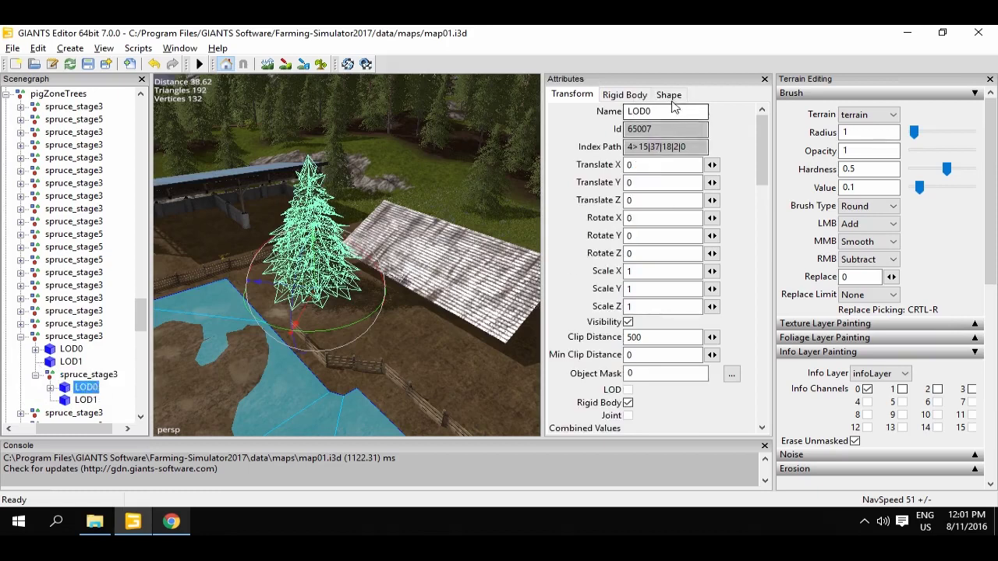
pyautogui.click(668, 95)
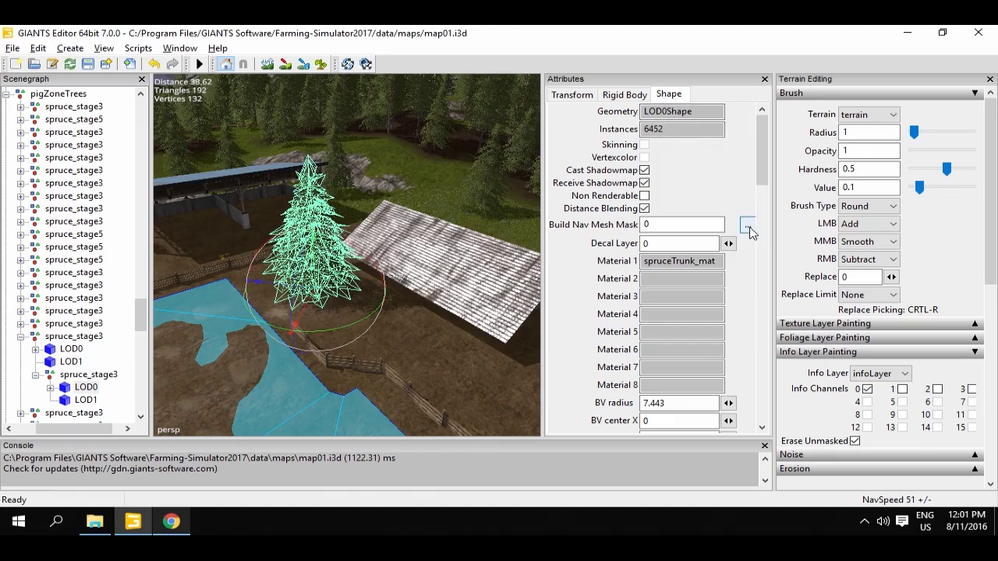
# Set the spruce LOD0 Build Nav Mesh Mask to 8 by ticking only bit 3.
pyautogui.click(747, 226)
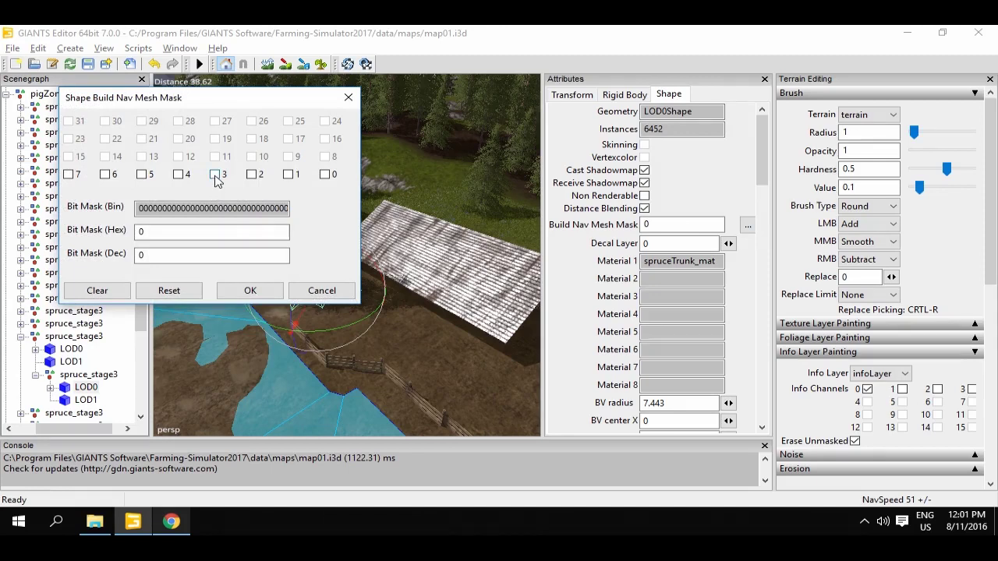
pyautogui.click(216, 175)
pyautogui.click(251, 293)
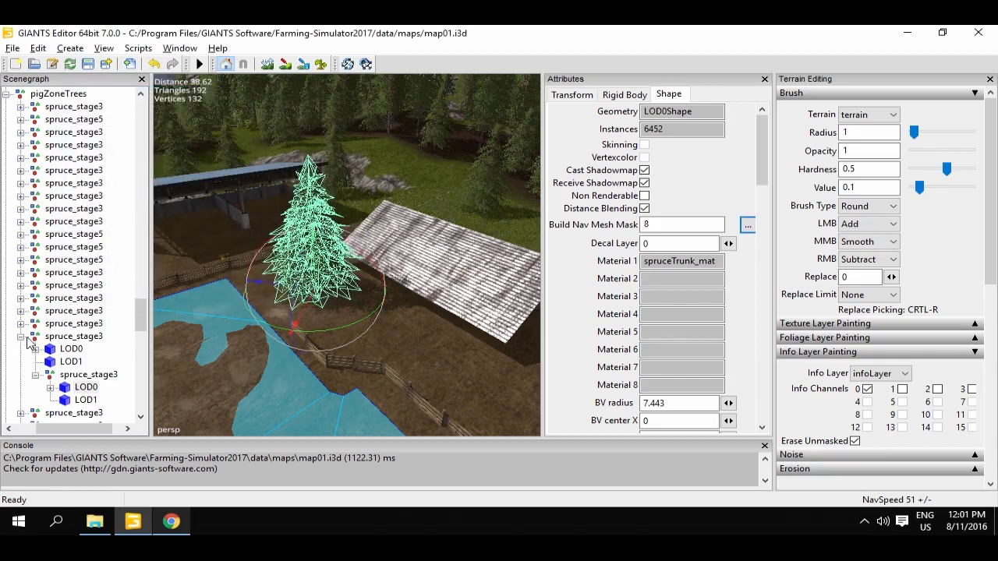
# Collapse the spruce_stage3 and pigZoneTrees nodes and scroll the Scenegraph back up.
pyautogui.click(20, 335)
pyautogui.scroll(4, 32, 336)
pyautogui.click(7, 247)
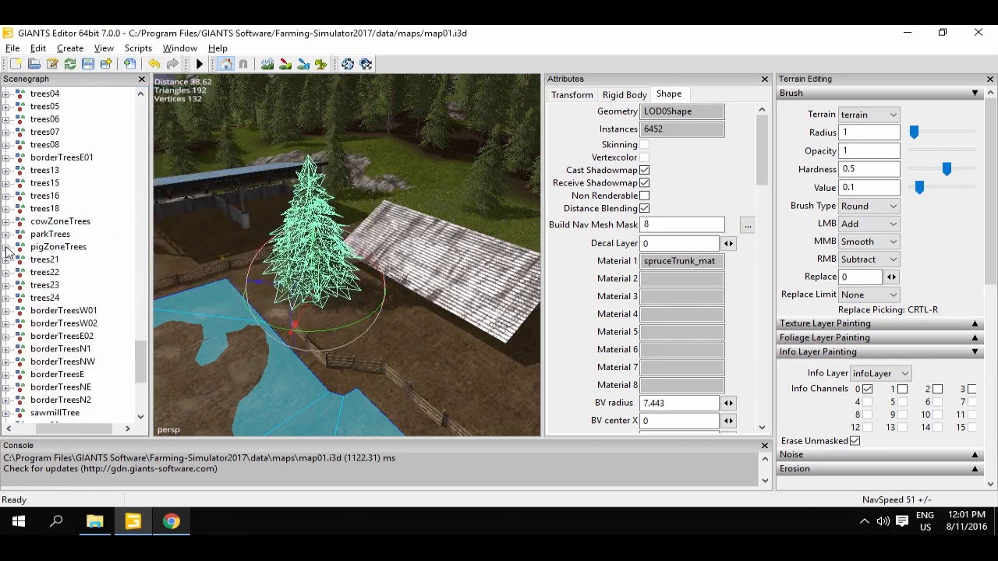
pyautogui.scroll(3, 19, 259)
pyautogui.scroll(3, 19, 259)
pyautogui.scroll(5, 18, 259)
pyautogui.scroll(4, 18, 260)
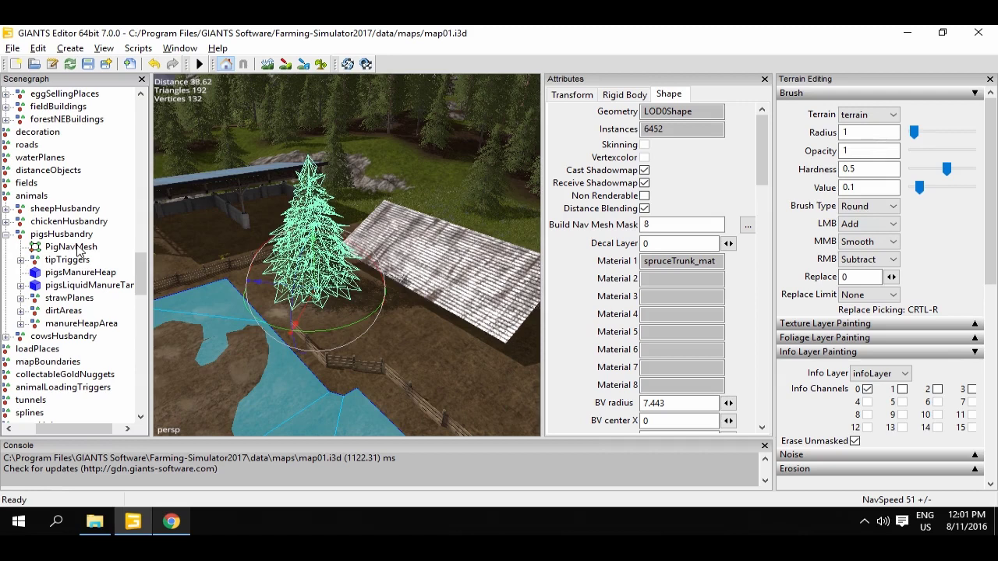
# Select PigNavMesh under pigsHusbandry and view its nav mesh from above the pig pen.
pyautogui.click(79, 250)
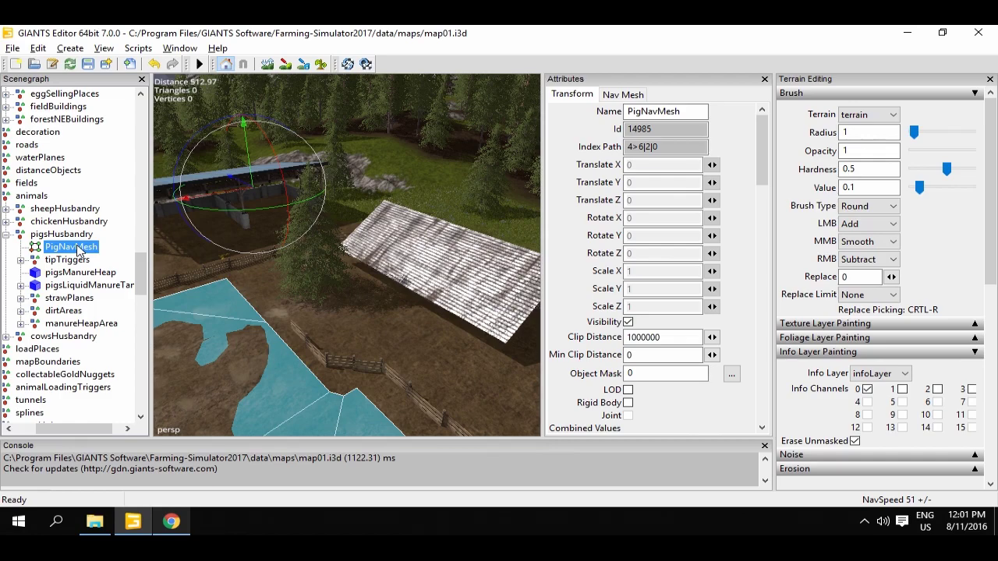
pyautogui.scroll(-5, 352, 258)
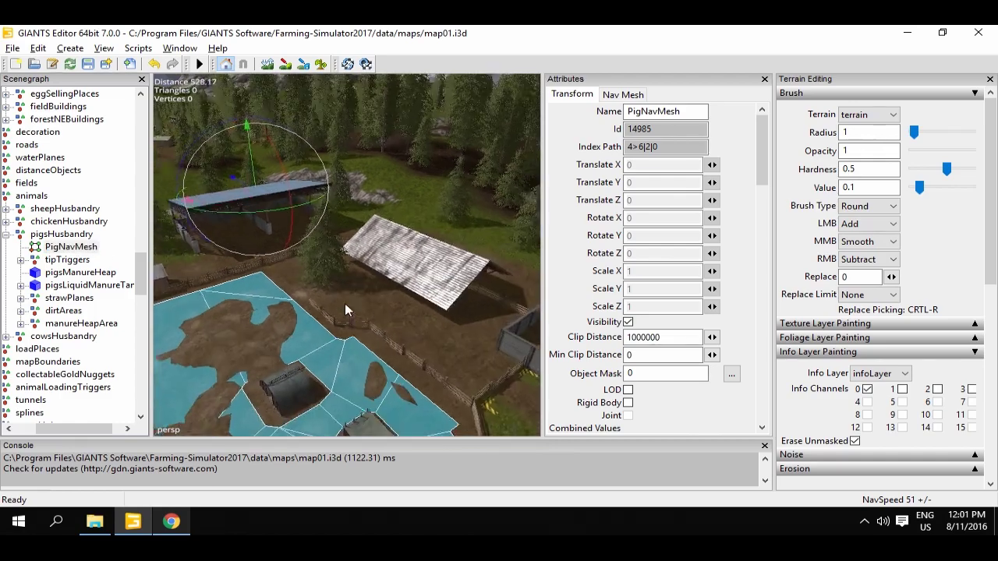
pyautogui.moveTo(381, 289); pyautogui.dragTo(401, 302, button='middle')
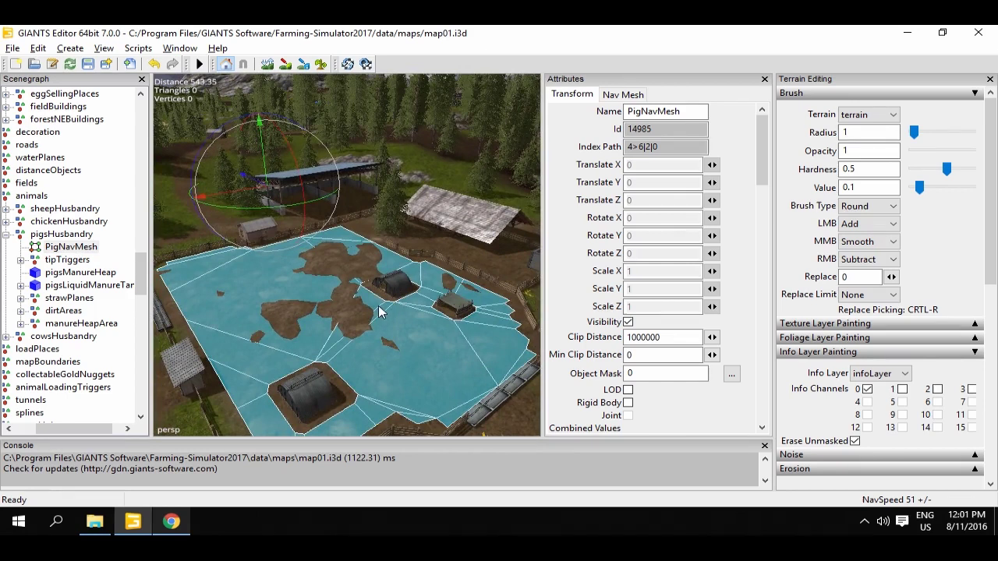
# Start a new navigation mesh build with Shape Build Mask 8, bit 3 only.
pyautogui.click(71, 48)
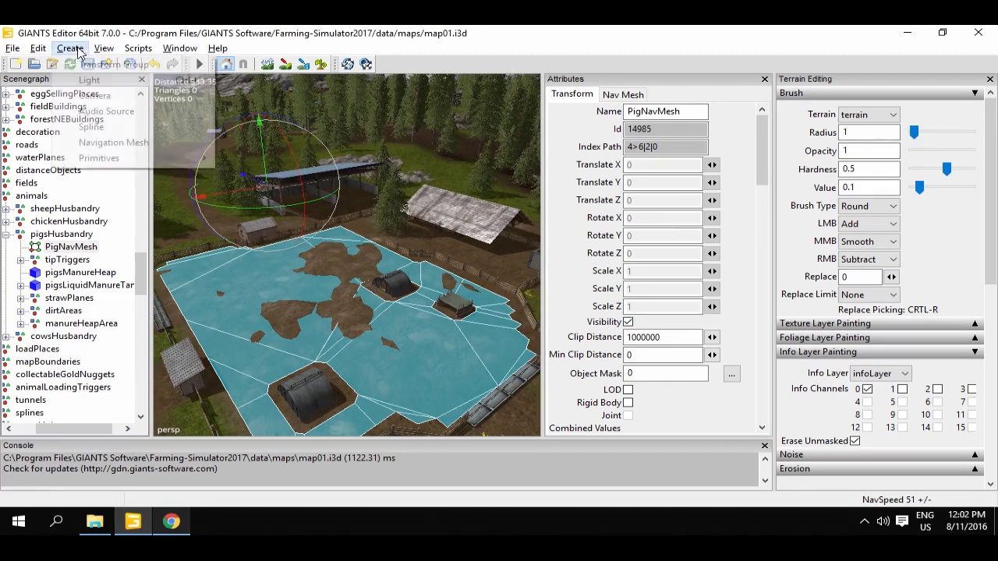
pyautogui.click(154, 143)
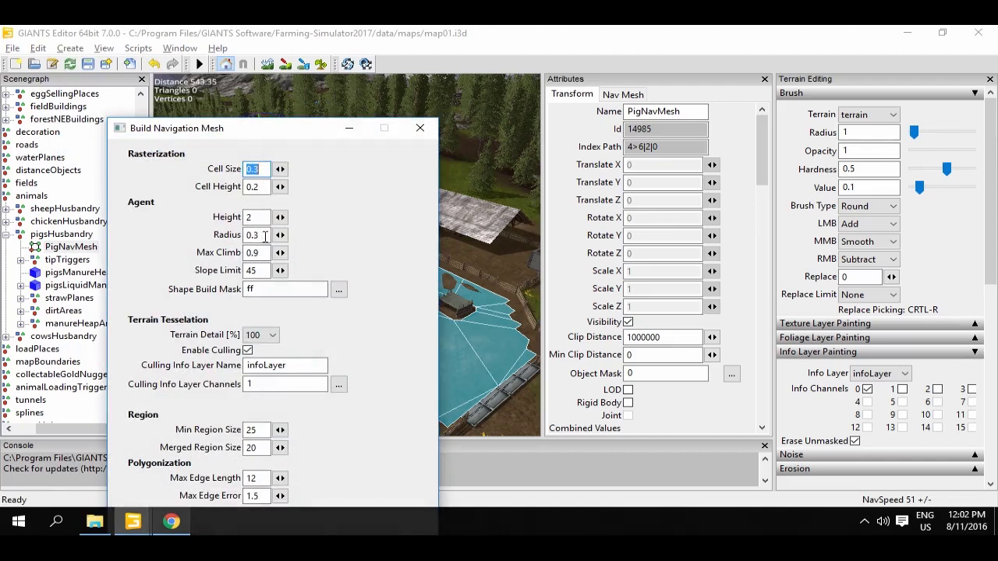
pyautogui.click(338, 289)
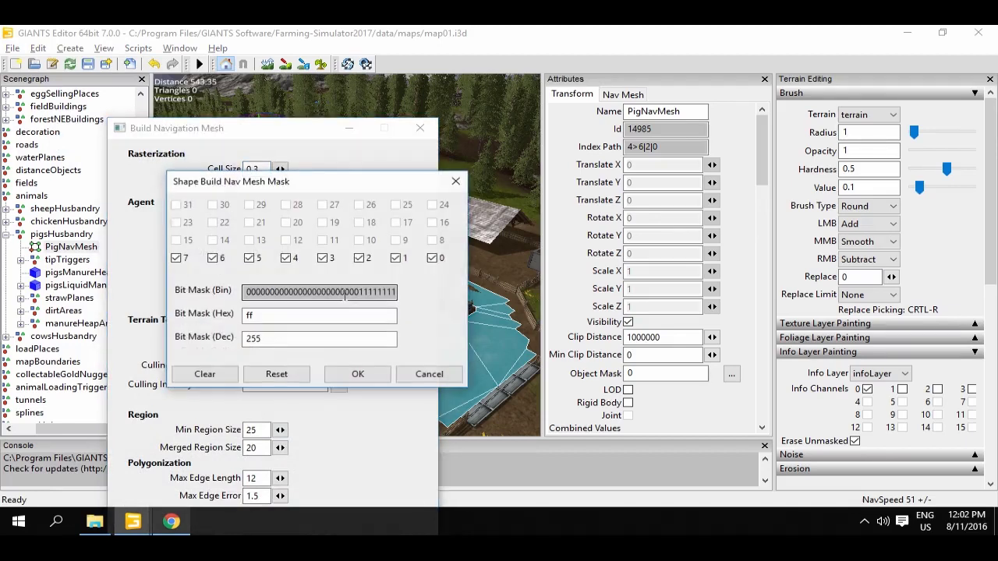
pyautogui.click(431, 257)
pyautogui.click(396, 258)
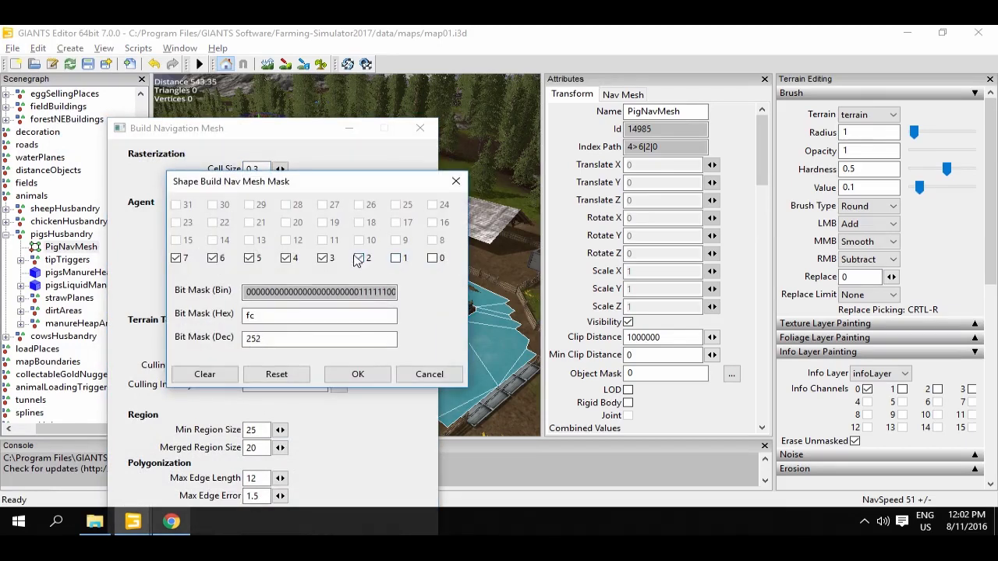
pyautogui.click(359, 257)
pyautogui.click(286, 258)
pyautogui.click(249, 259)
pyautogui.click(212, 258)
pyautogui.click(176, 258)
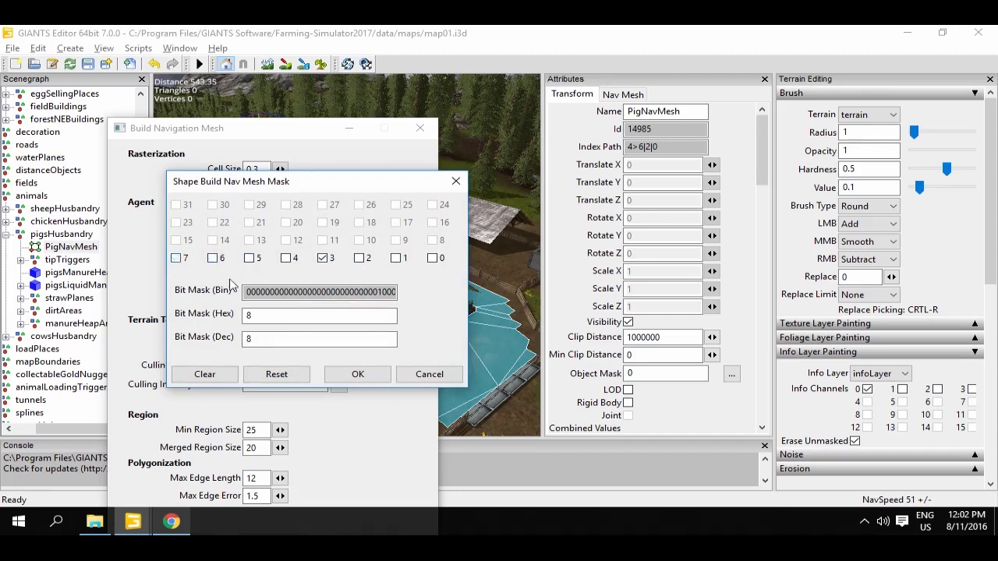
pyautogui.click(357, 375)
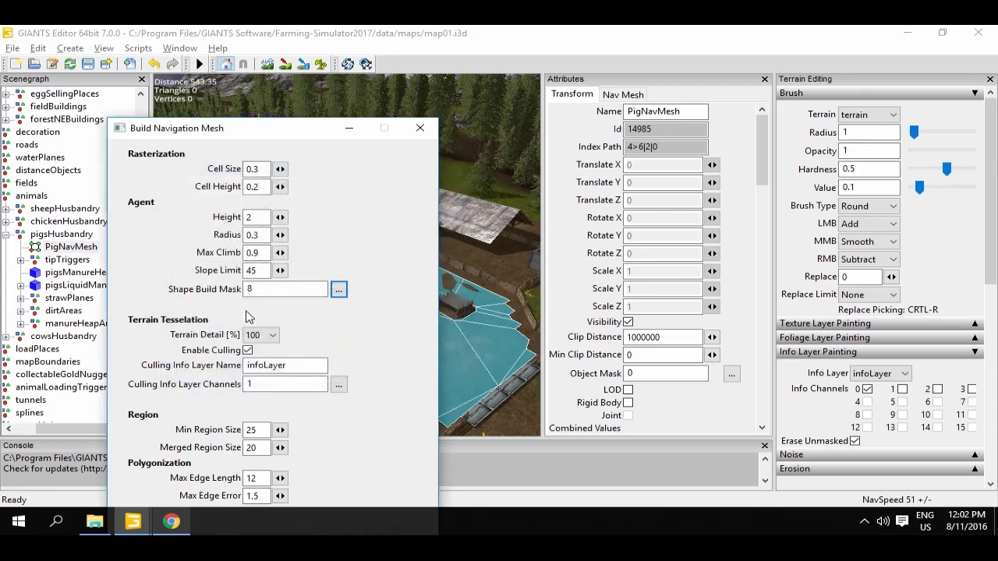
# Set Culling Info Layer Channels to 8 (bit 3) and agent radius to 0.7.
pyautogui.click(340, 386)
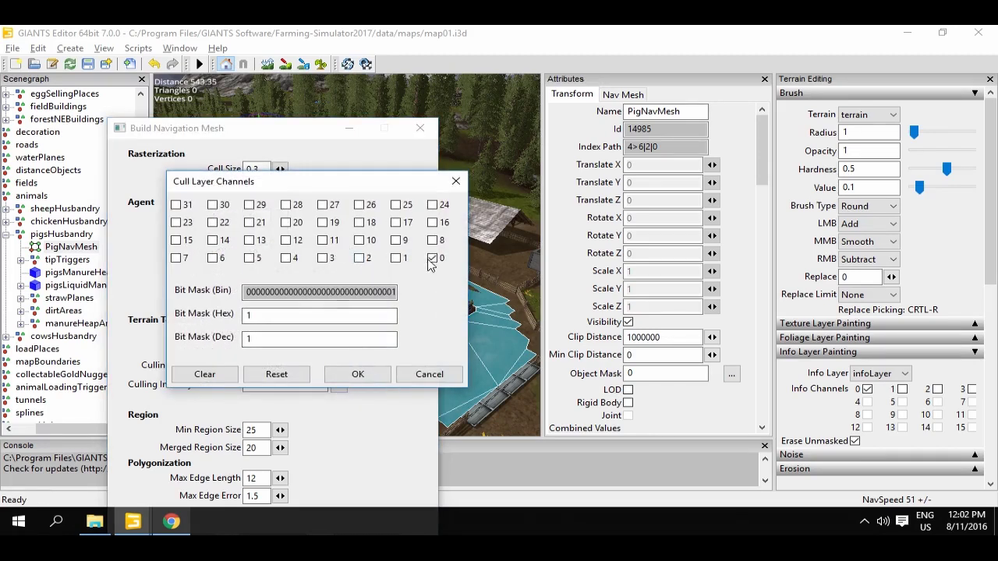
pyautogui.click(322, 258)
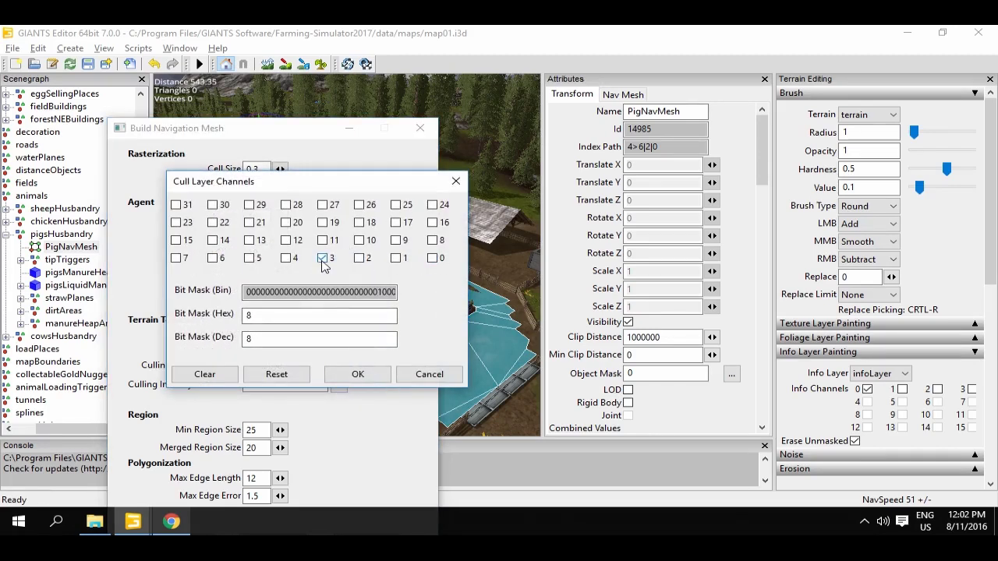
pyautogui.click(371, 379)
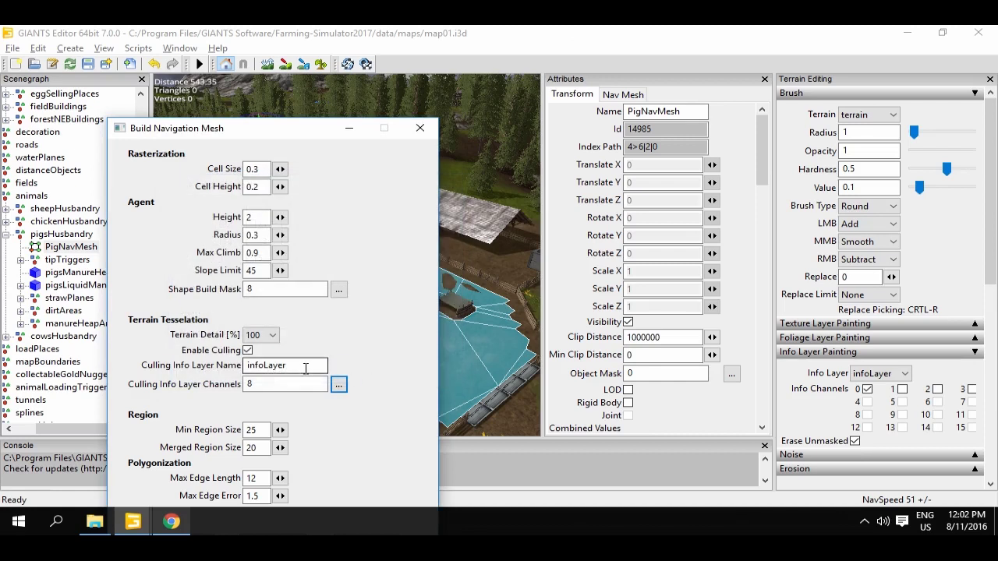
pyautogui.doubleClick(264, 237)
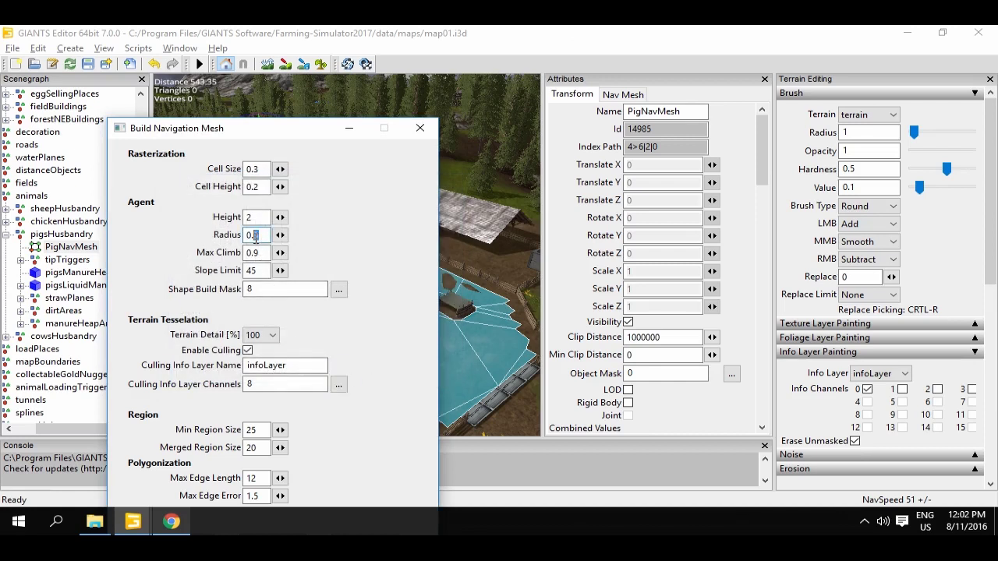
pyautogui.write('7')
pyautogui.moveTo(304, 132); pyautogui.dragTo(304, 67)
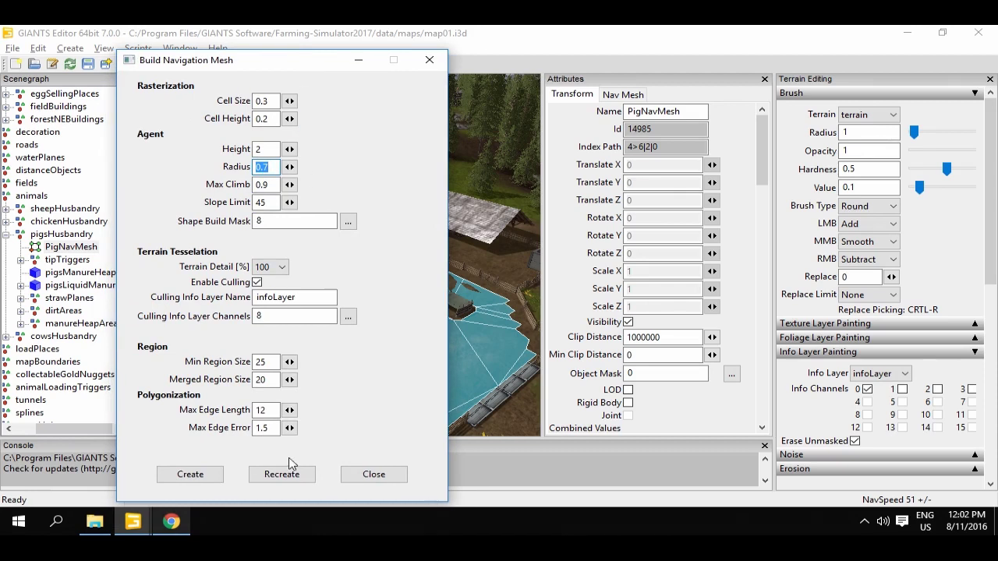